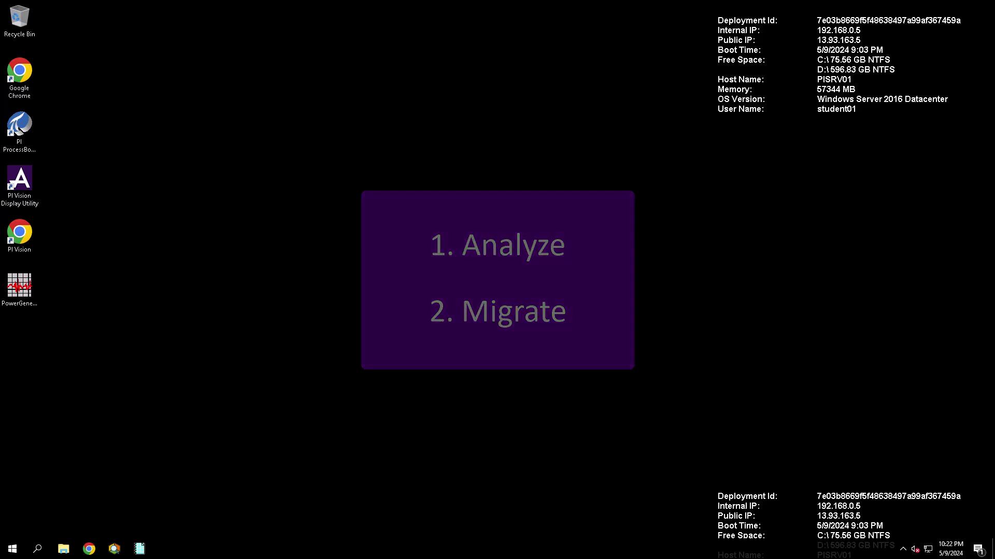
# Launch the ProcessBook to PI Vision Migration Utility and maximize its window
pyautogui.click(28, 131)
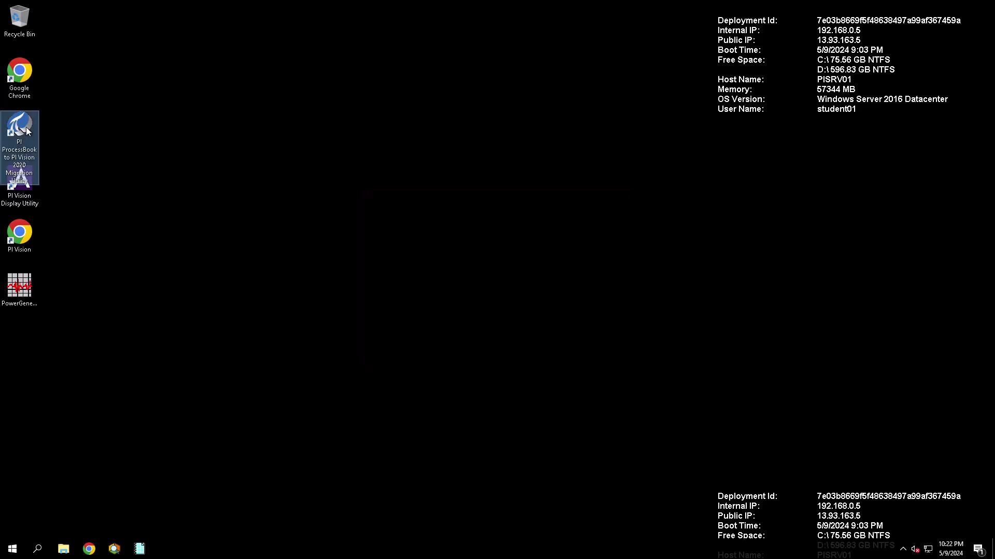
pyautogui.doubleClick(27, 130)
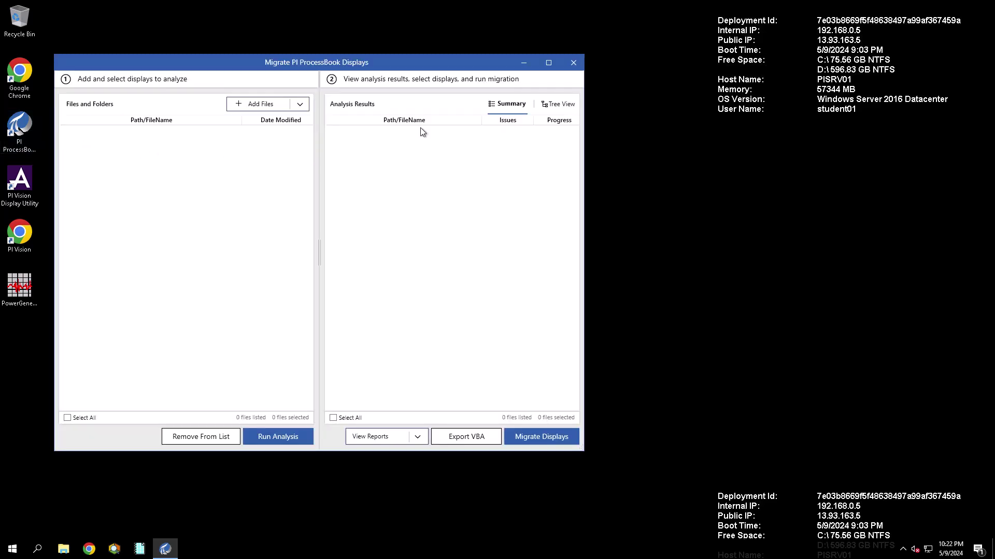
pyautogui.click(548, 63)
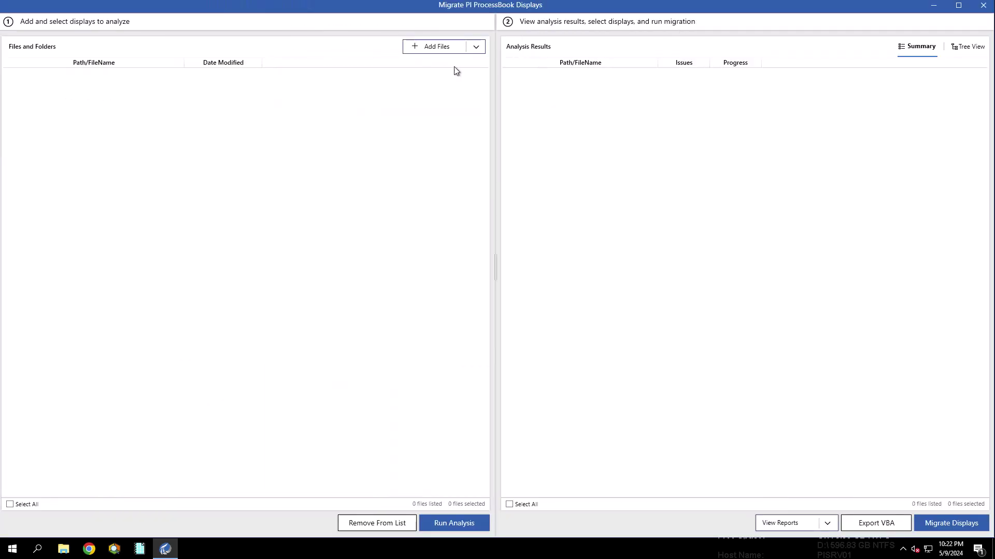
# Add the C:\ProcessBook folder of displays to the utility's file list
pyautogui.click(474, 47)
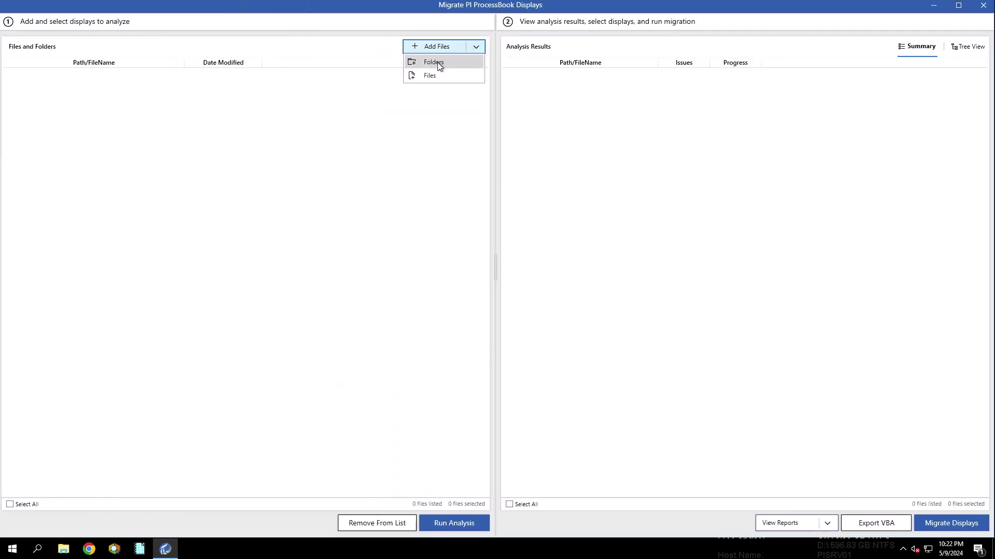
pyautogui.click(433, 32)
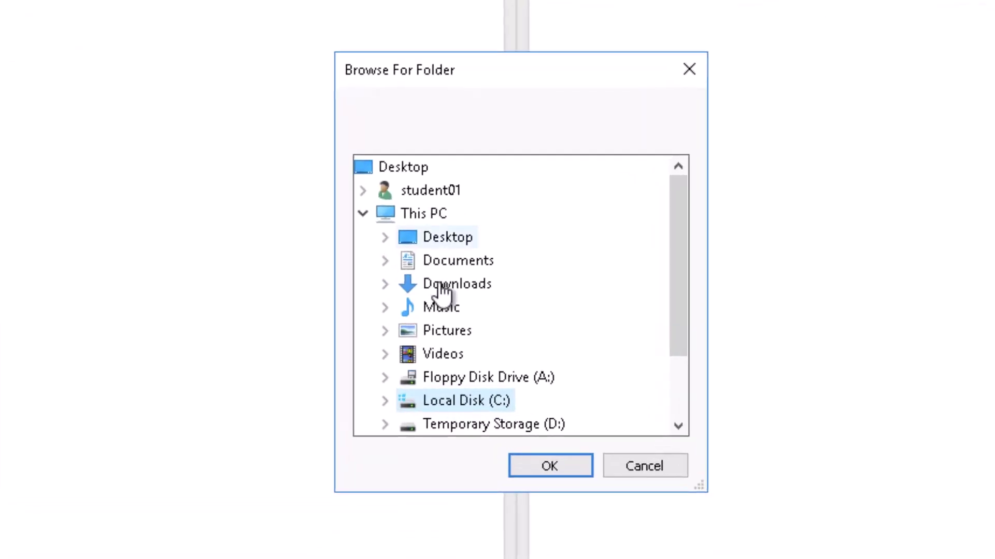
pyautogui.click(387, 394)
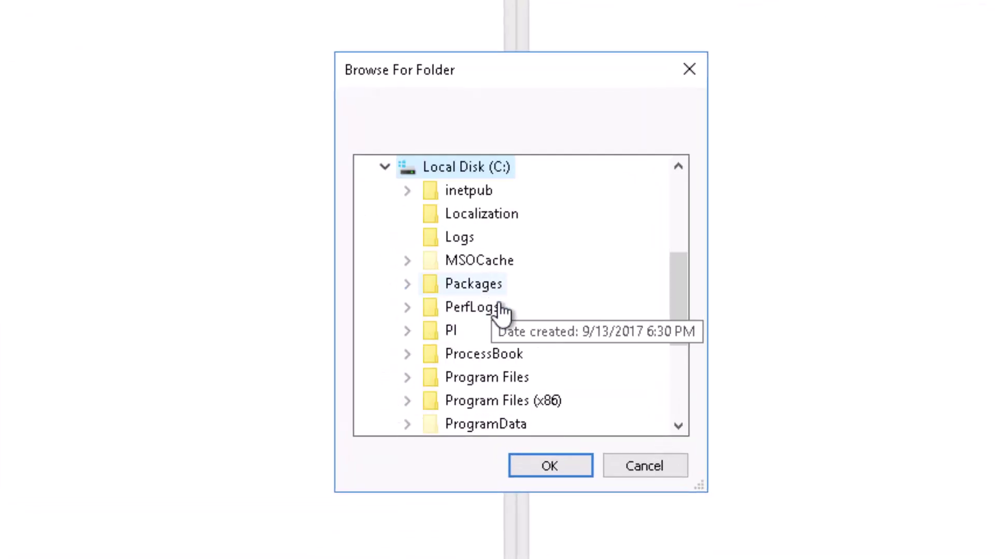
pyautogui.doubleClick(484, 354)
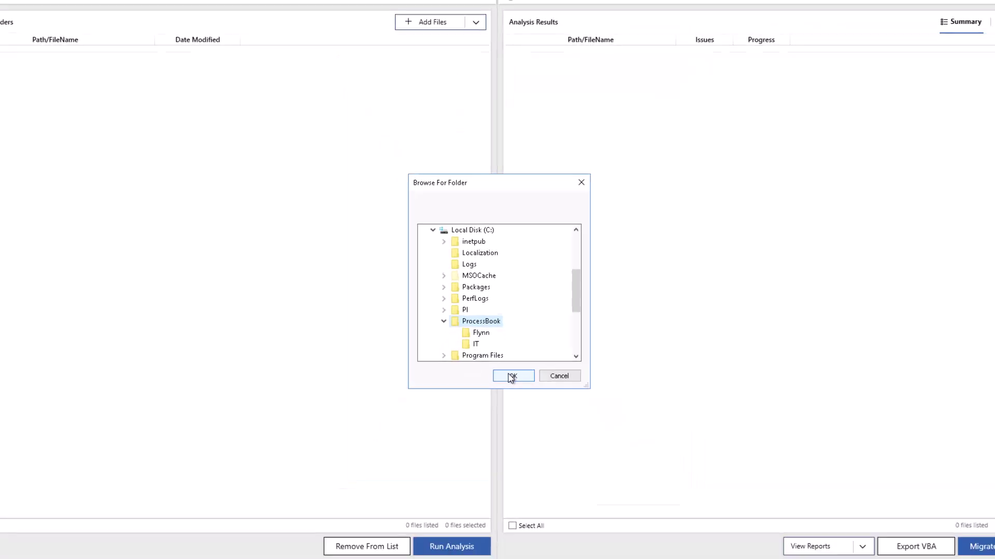
pyautogui.click(549, 466)
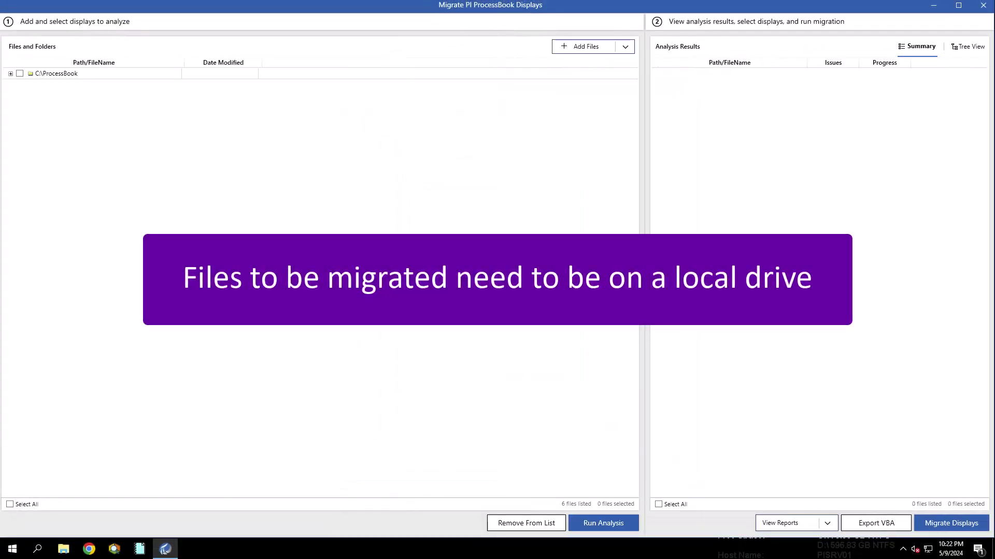
# Expand C:\ProcessBook's Flynn and IT subfolders, widen the name column, and select all six displays
pyautogui.moveTo(644, 259); pyautogui.dragTo(504, 258)
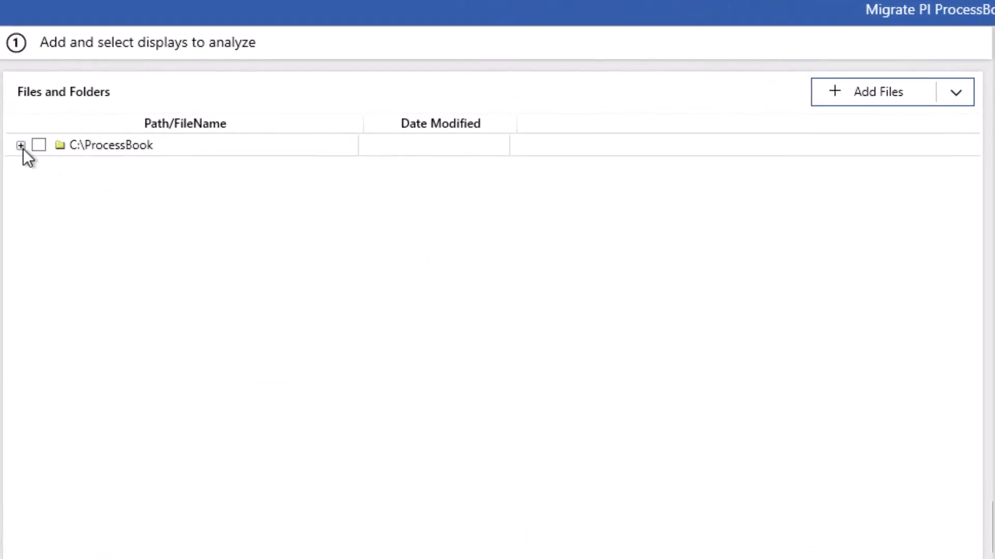
pyautogui.click(20, 145)
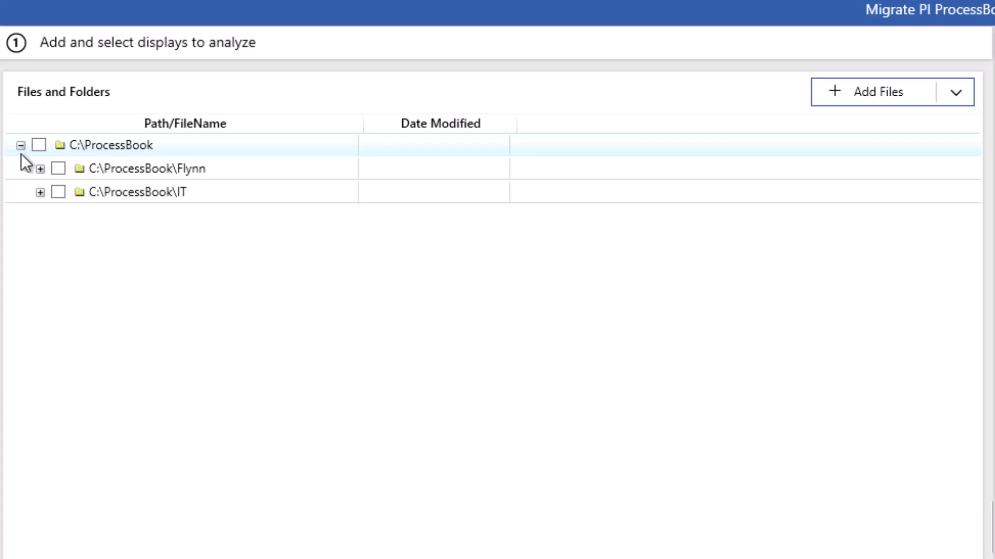
pyautogui.click(43, 167)
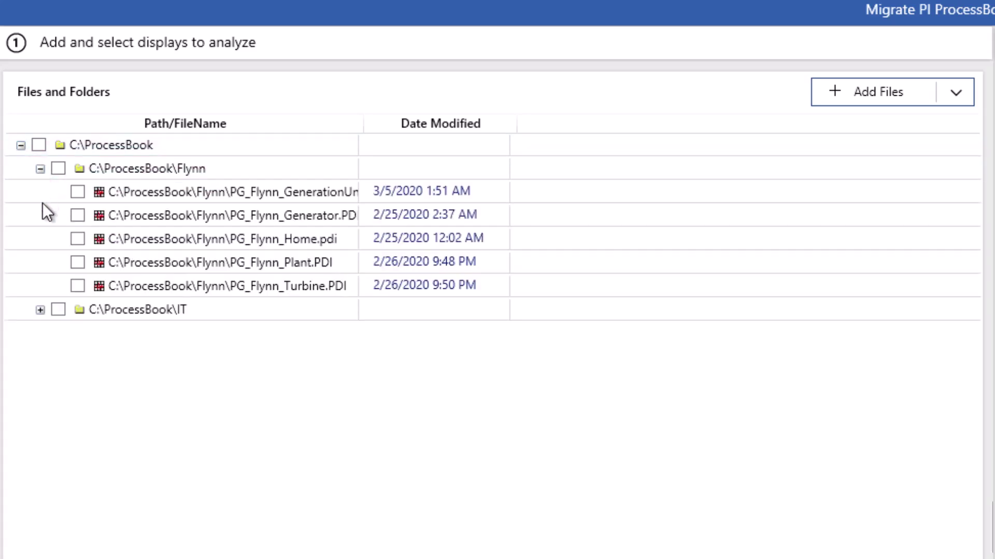
pyautogui.click(38, 313)
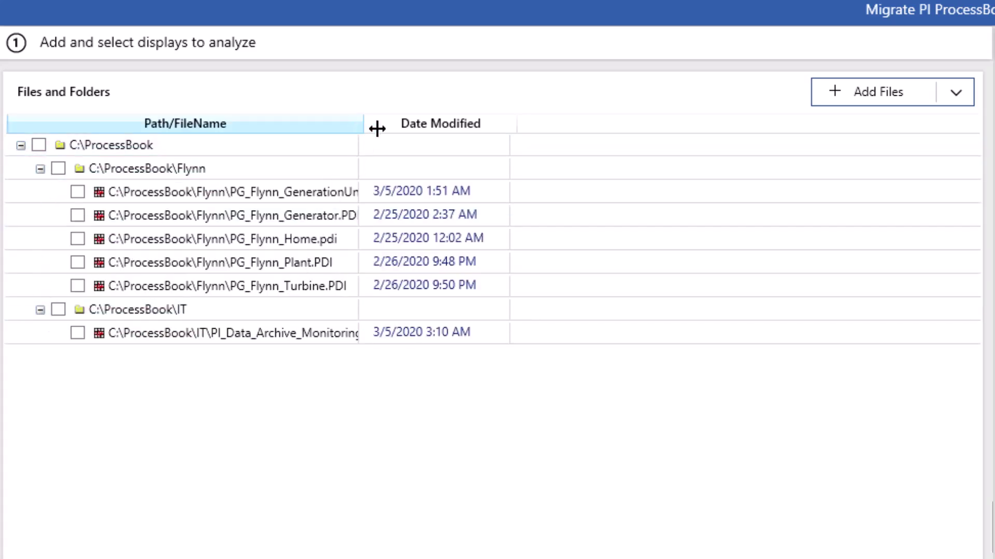
pyautogui.moveTo(377, 128); pyautogui.dragTo(422, 129)
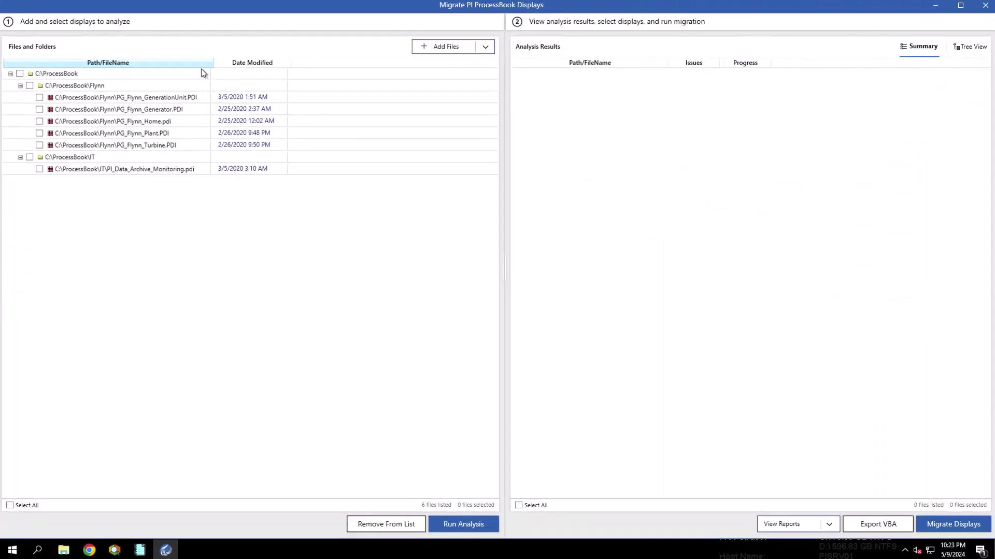
pyautogui.click(10, 505)
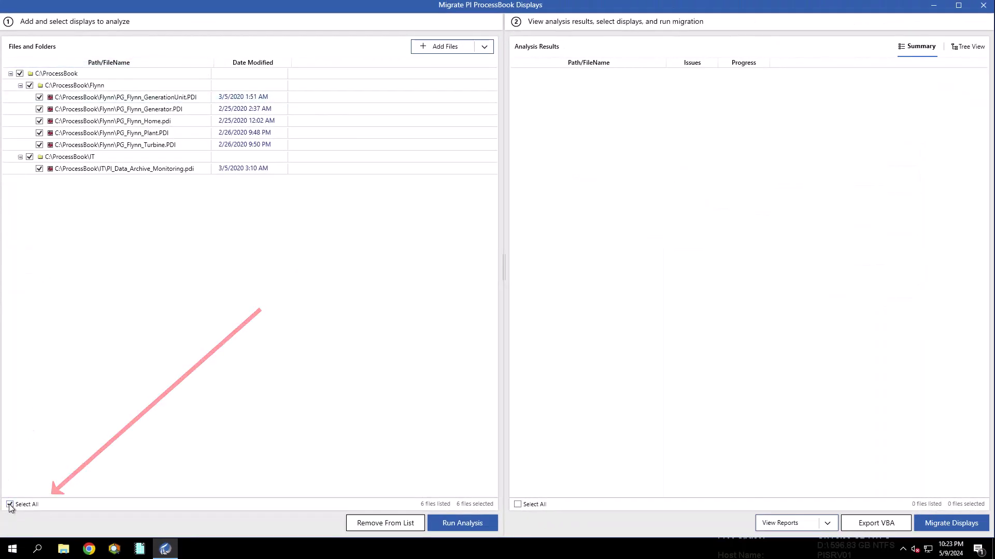
# Run the analysis, then view results as a tree with ProcessBook, Flynn and IT expanded
pyautogui.click(460, 525)
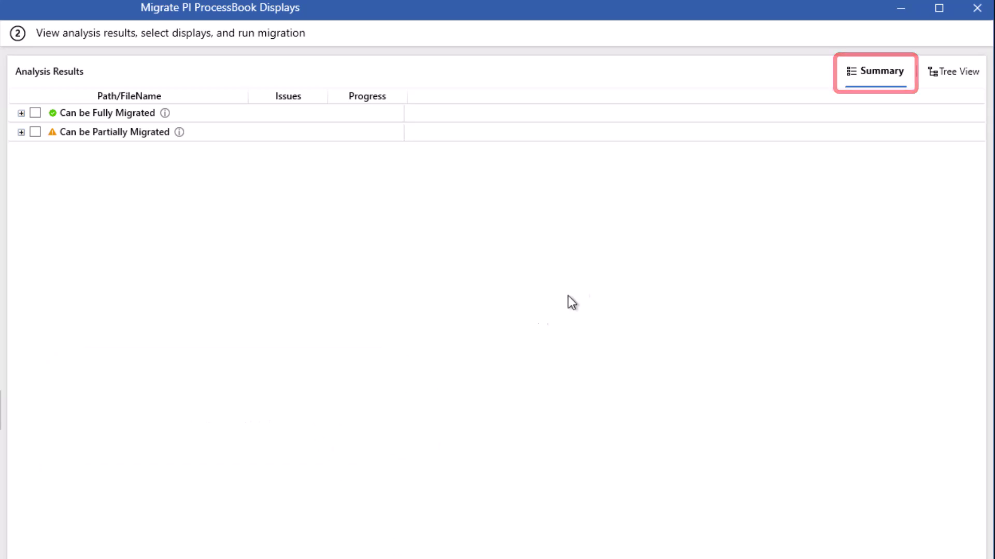
pyautogui.click(959, 75)
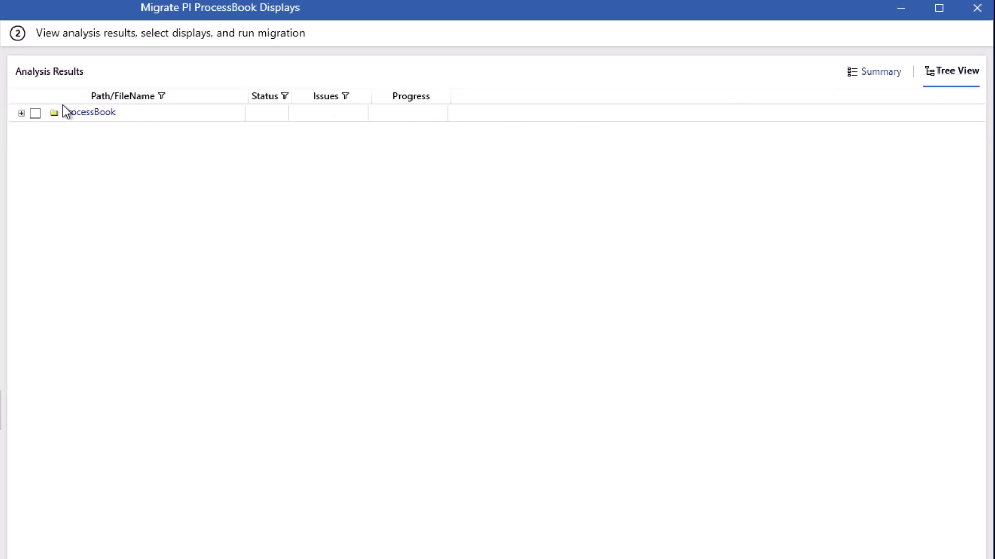
pyautogui.click(20, 113)
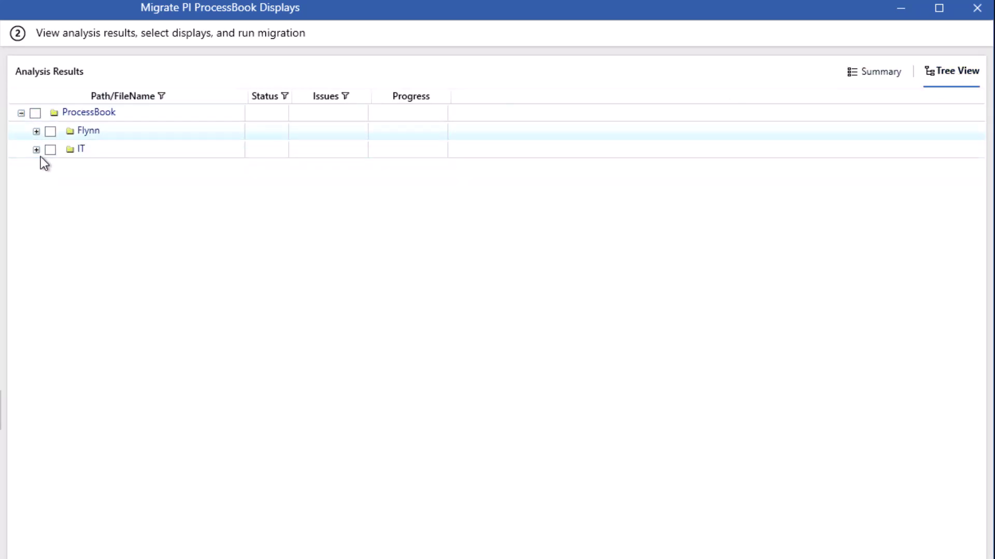
pyautogui.click(36, 131)
pyautogui.click(36, 240)
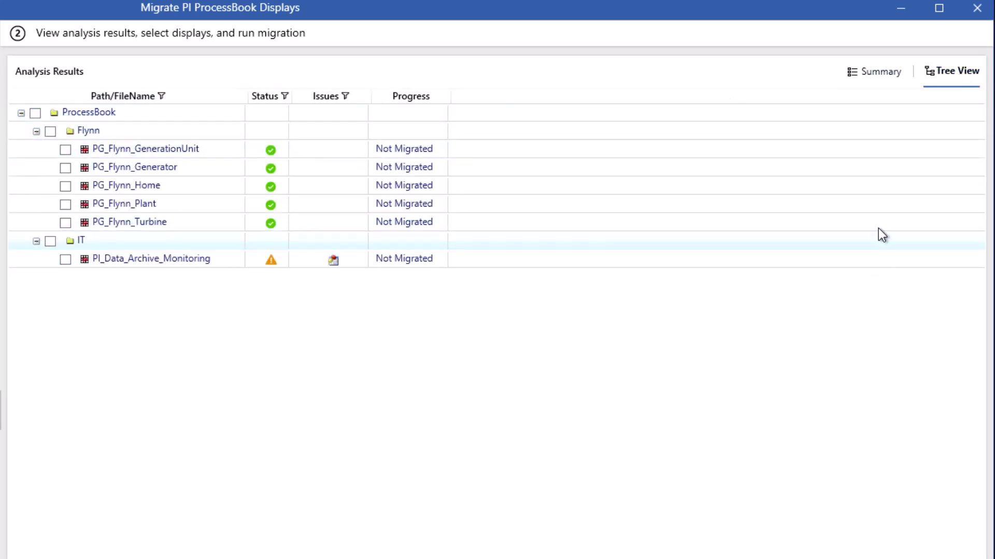
# Show the Summary with Fully and Partially Migrated groups expanded, revealing the VBA code issue
pyautogui.click(887, 71)
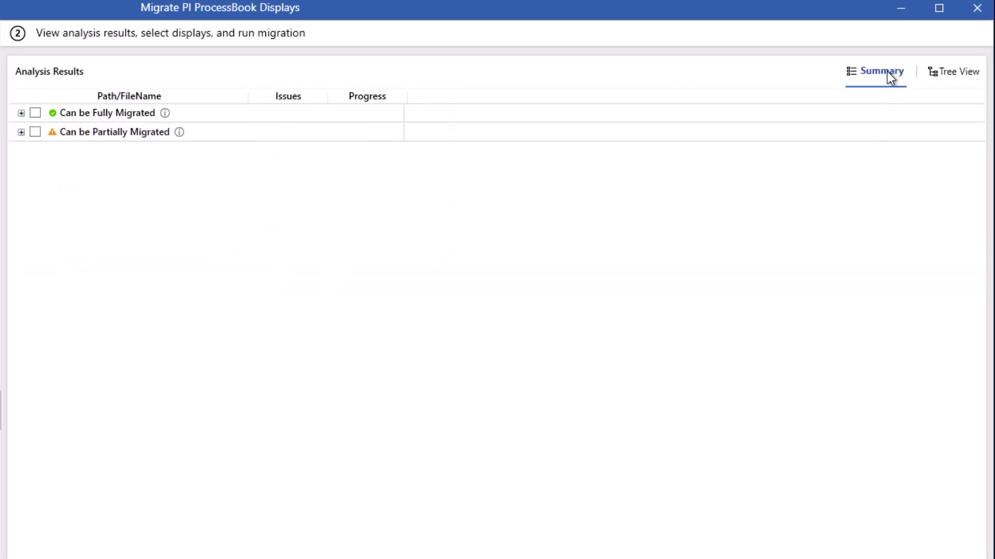
pyautogui.click(21, 113)
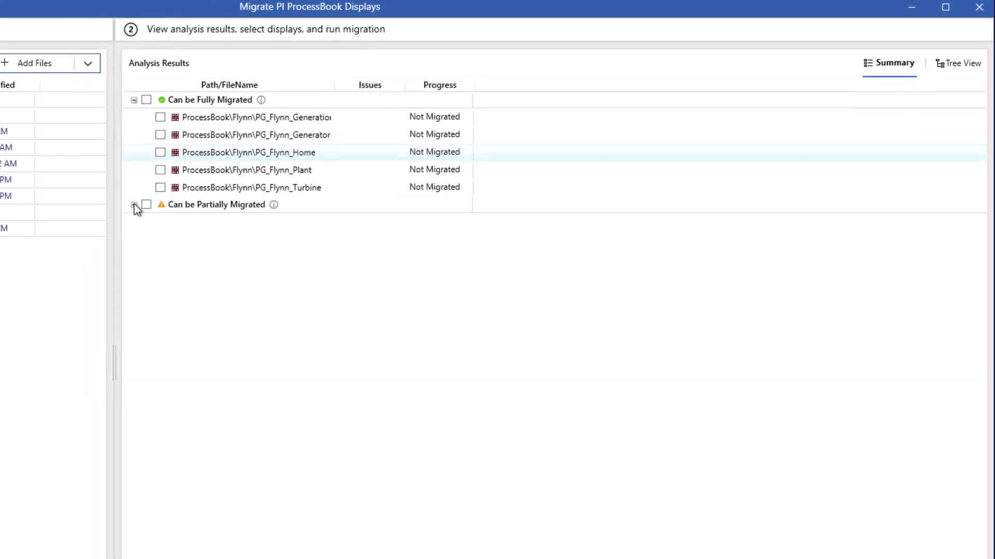
pyautogui.click(20, 232)
pyautogui.moveTo(358, 89)
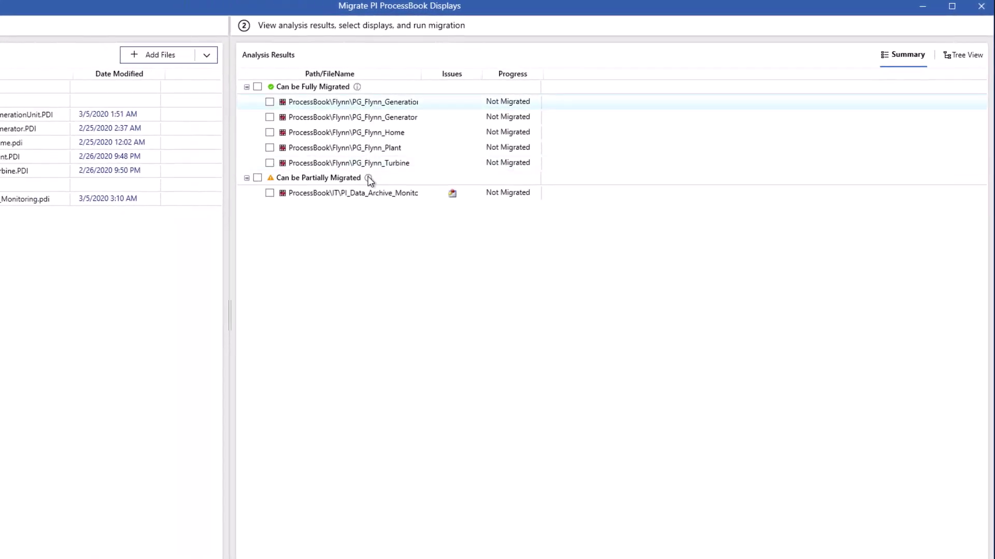
pyautogui.moveTo(369, 180)
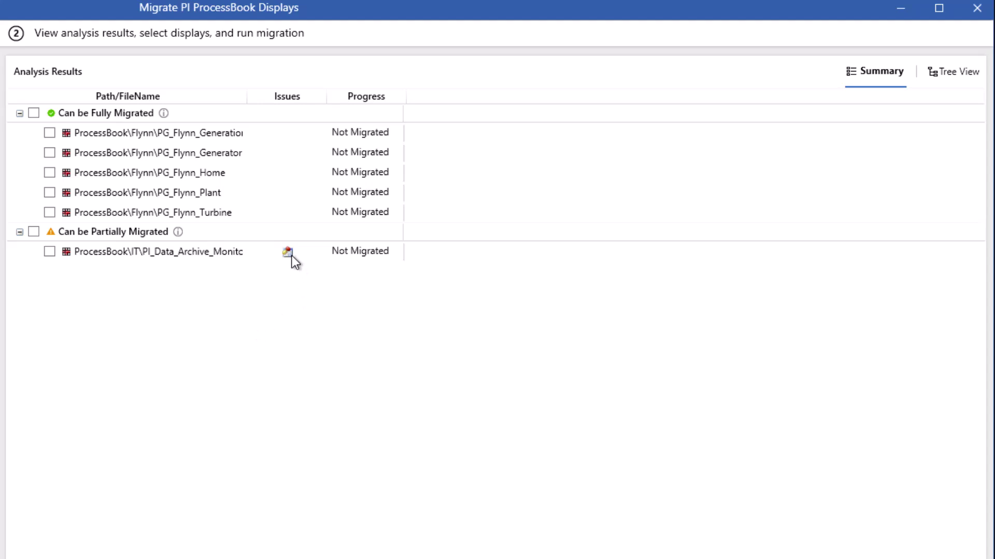
pyautogui.moveTo(289, 254)
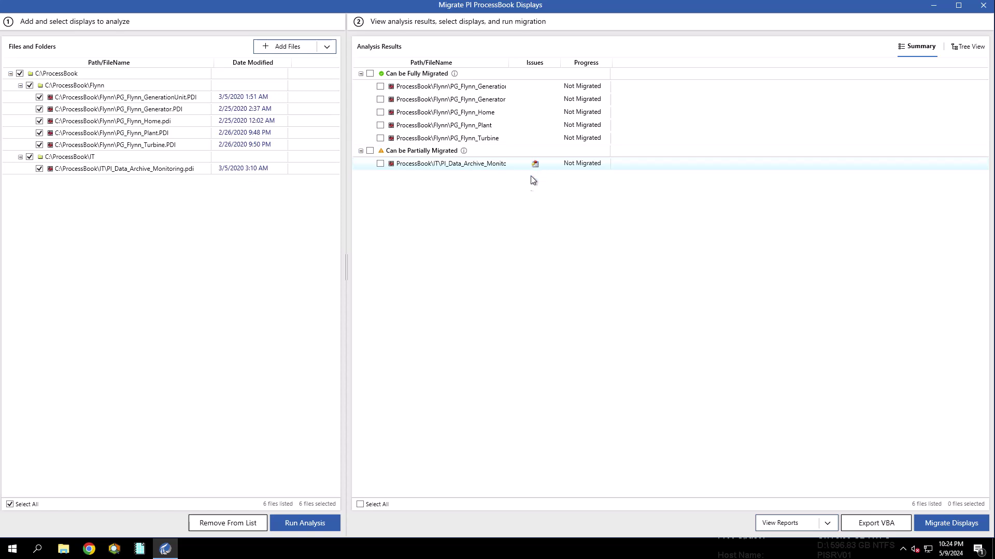
# Export PI_Data_Archive_Monitoring's VBA code and open the reports folder
pyautogui.moveTo(508, 62); pyautogui.dragTo(543, 63)
pyautogui.click(381, 163)
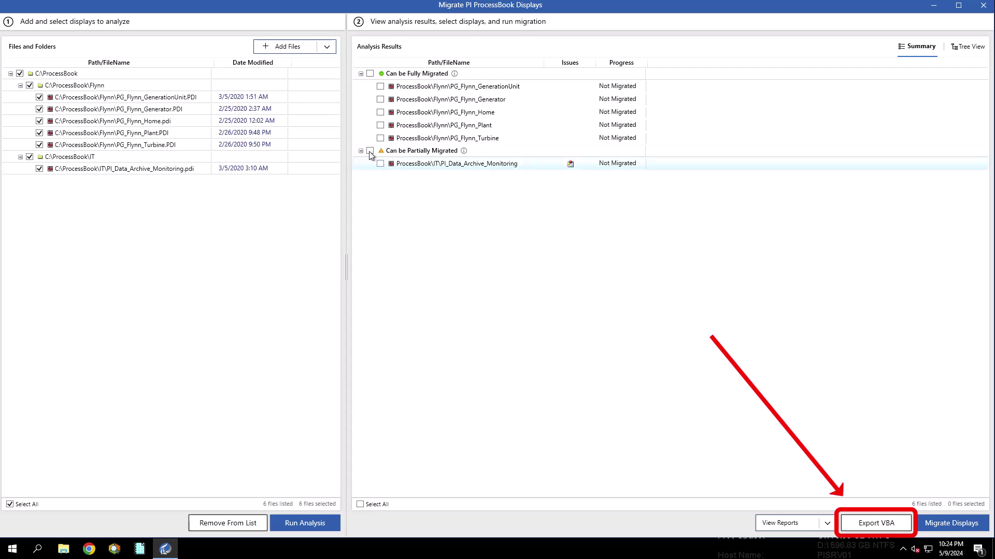
pyautogui.click(906, 529)
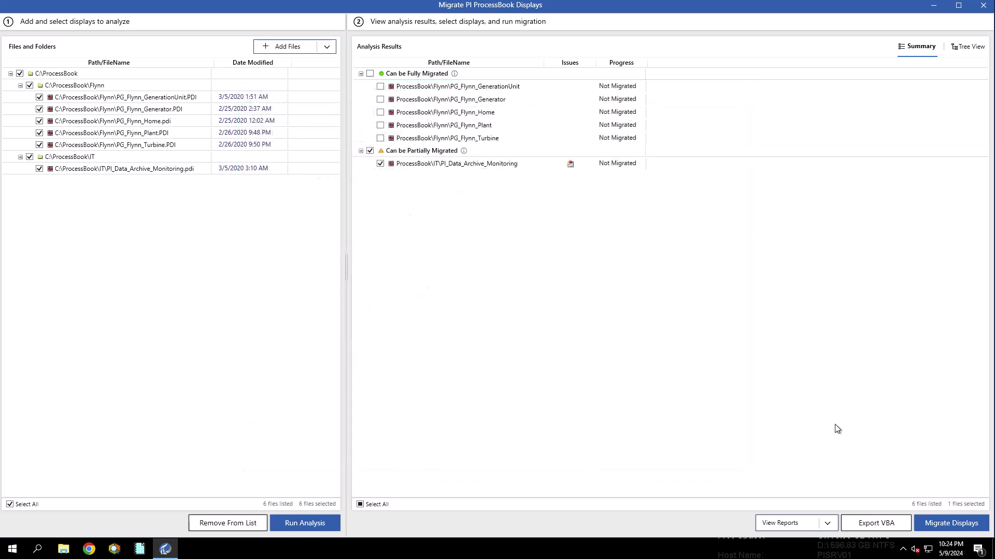
pyautogui.click(828, 525)
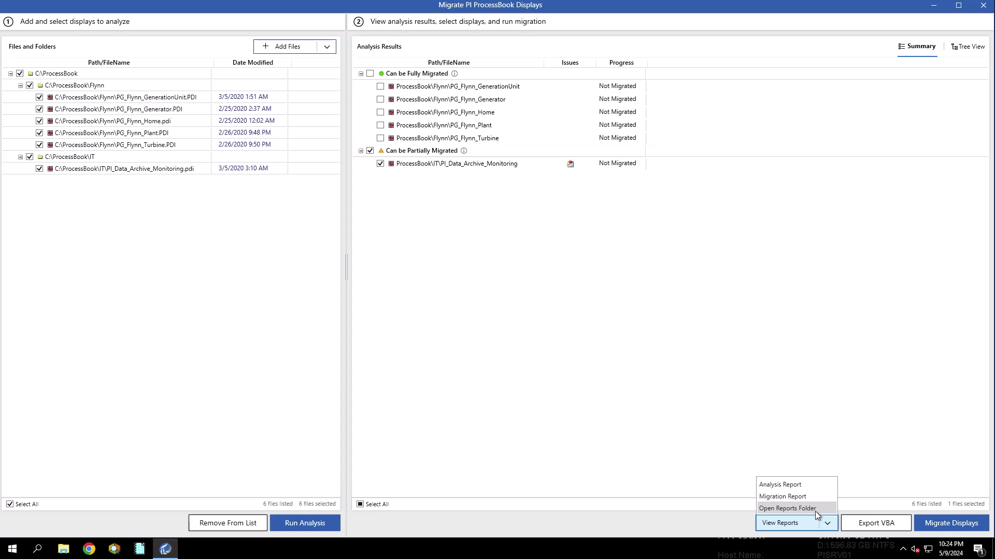
pyautogui.click(815, 510)
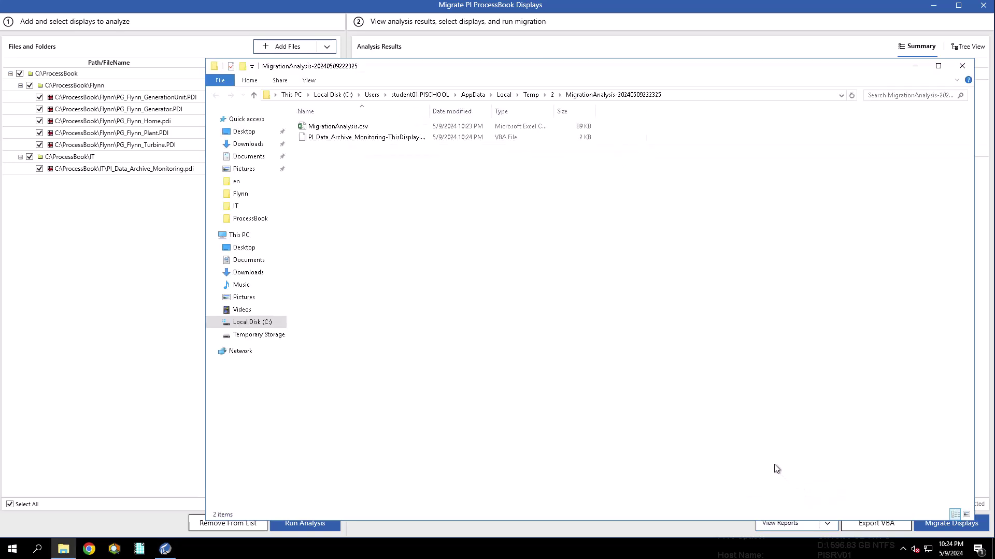
# Review MigrationAnalysis.csv in Excel, then close Excel and the reports folder window
pyautogui.click(328, 130)
pyautogui.doubleClick(328, 129)
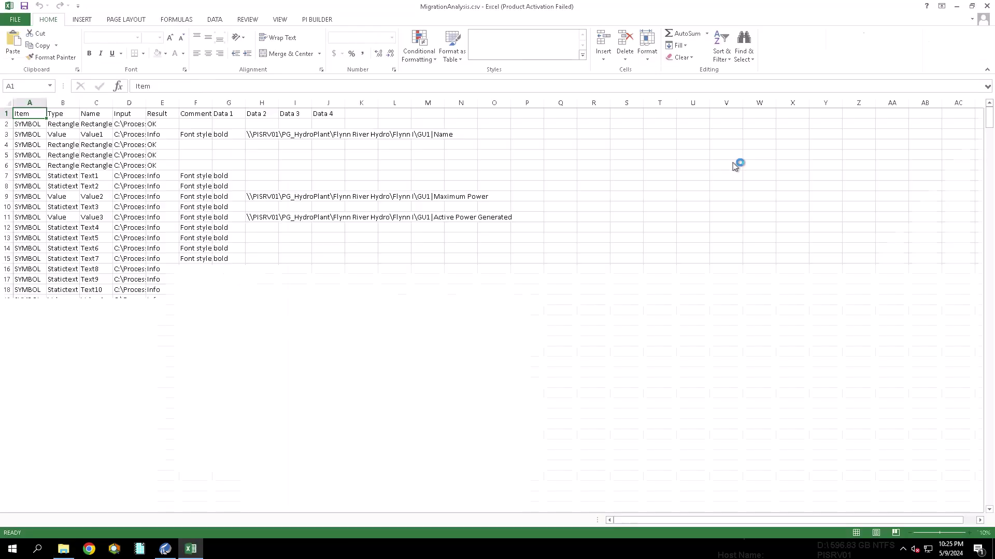
pyautogui.scroll(-8, 683, 164)
pyautogui.scroll(-9, 682, 165)
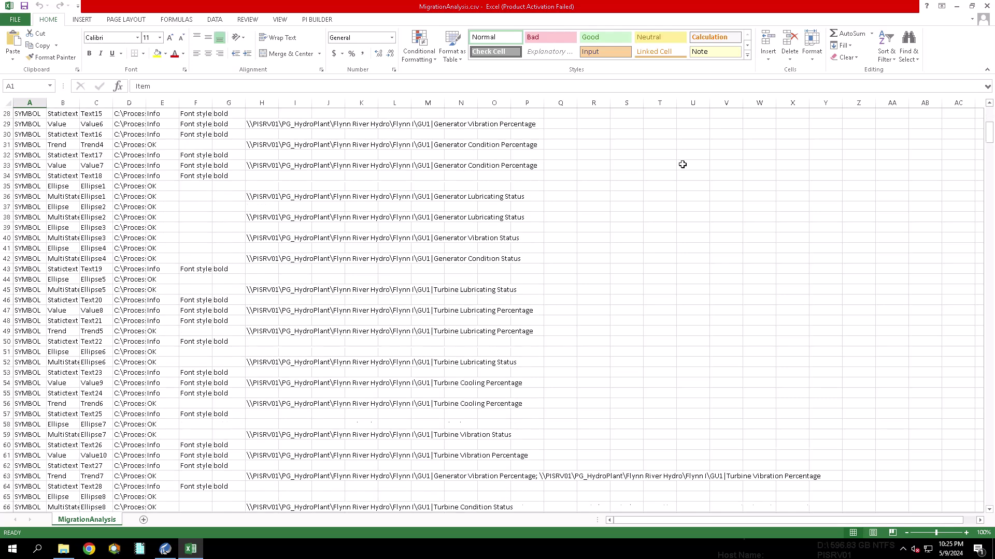
pyautogui.scroll(-19, 682, 164)
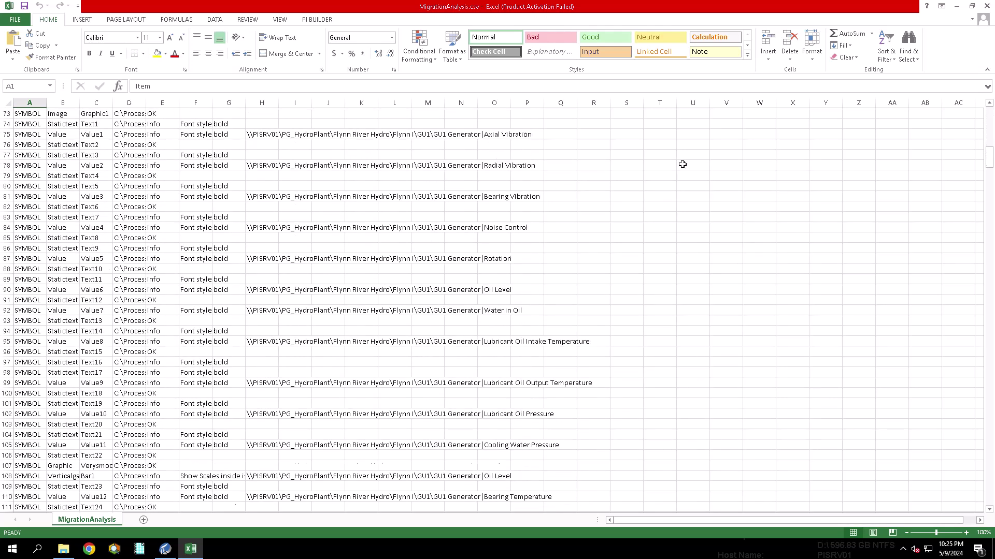
pyautogui.scroll(-20, 683, 165)
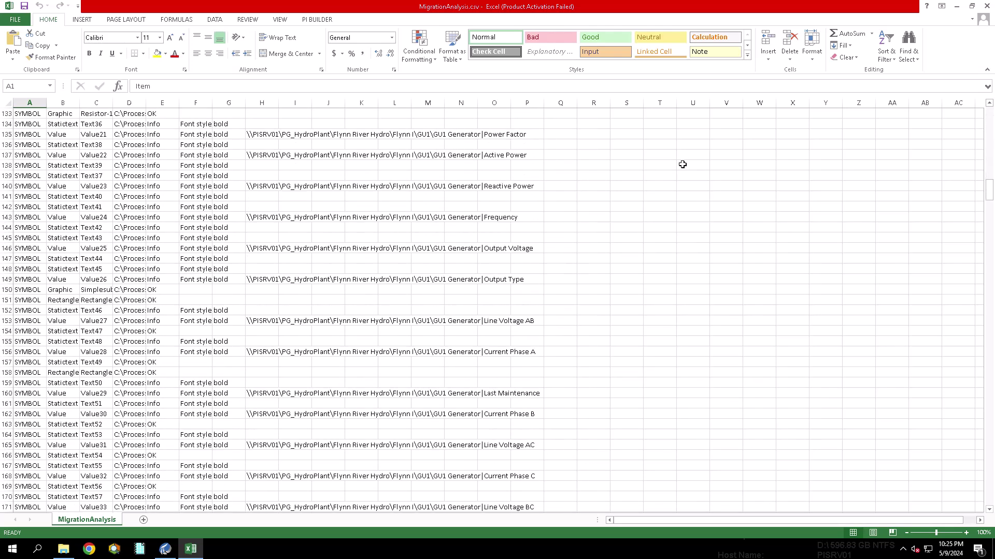
pyautogui.scroll(-20, 682, 165)
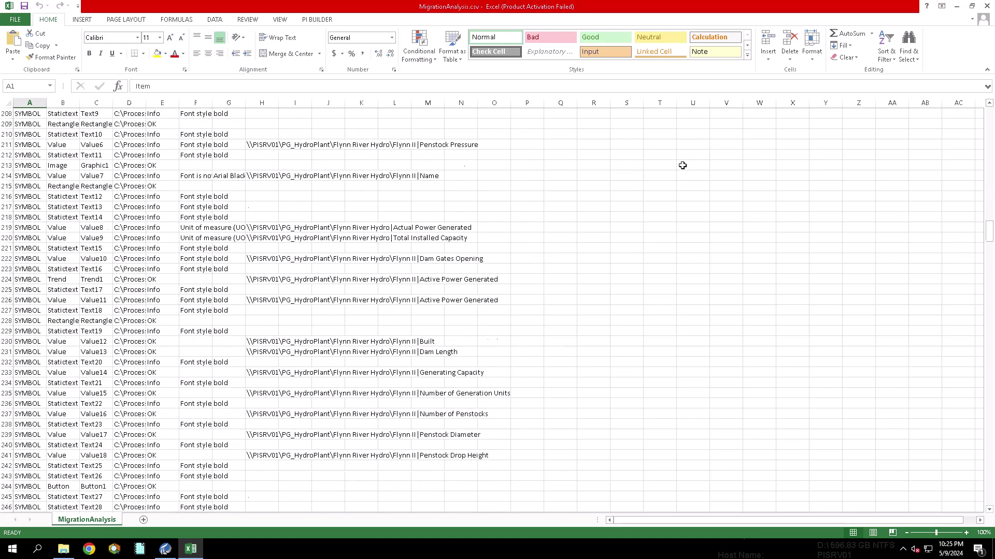
pyautogui.scroll(-20, 682, 168)
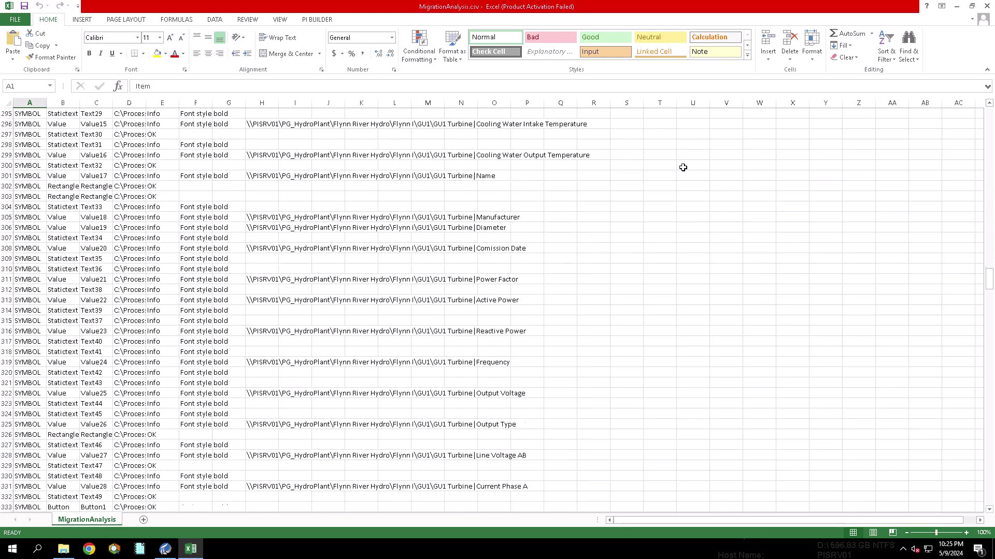
pyautogui.scroll(11, 683, 170)
pyautogui.scroll(10, 683, 170)
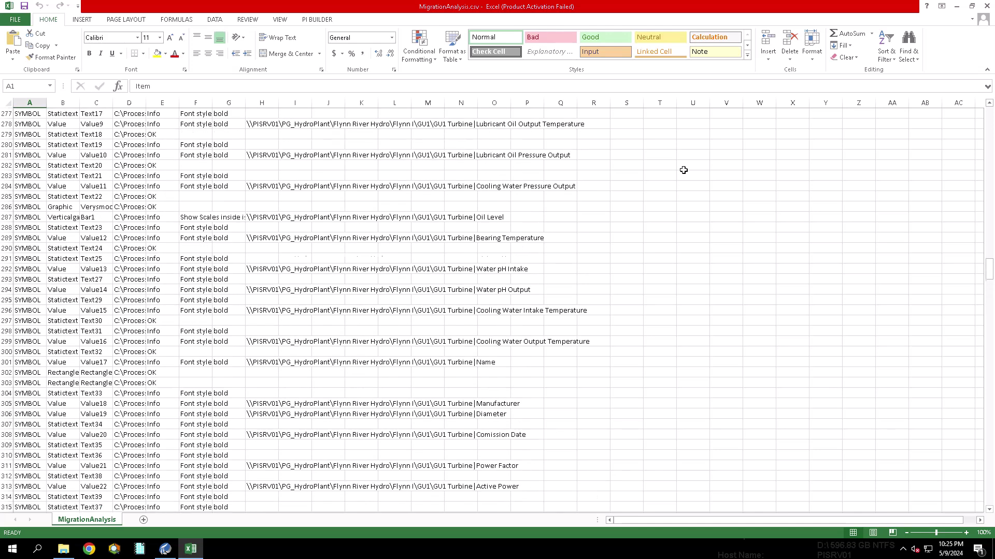
pyautogui.click(986, 6)
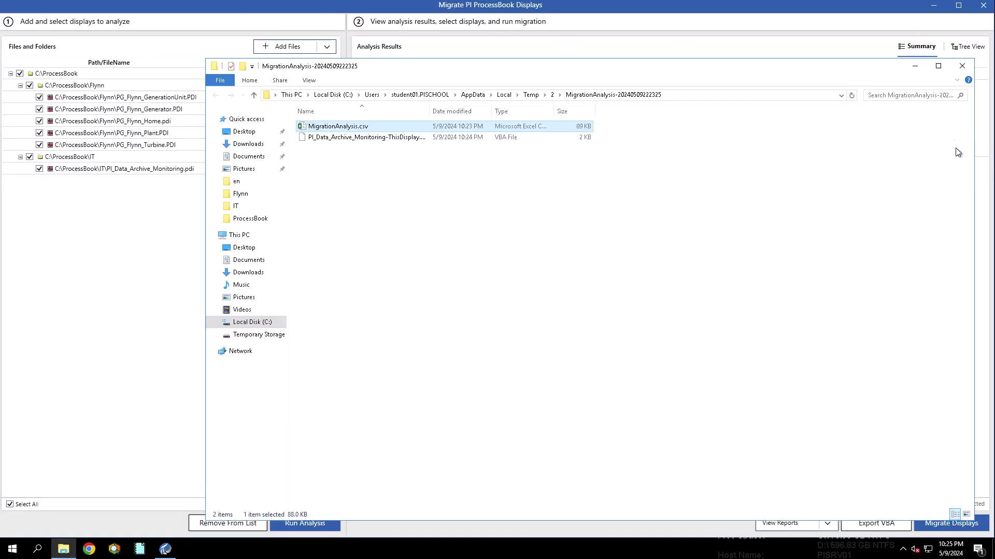
pyautogui.click(961, 66)
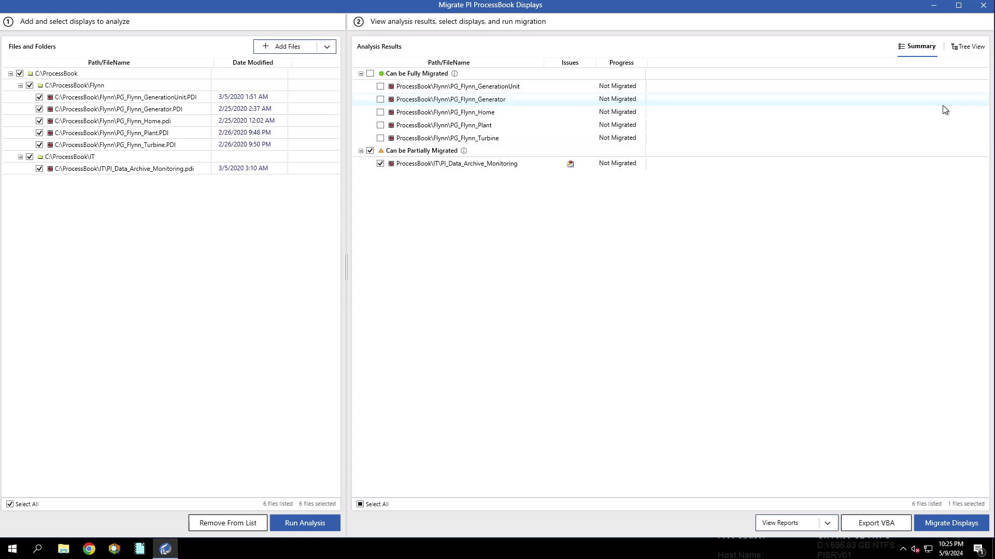
# Select the Can be Fully Migrated group of displays and start Migrate Displays
pyautogui.click(371, 72)
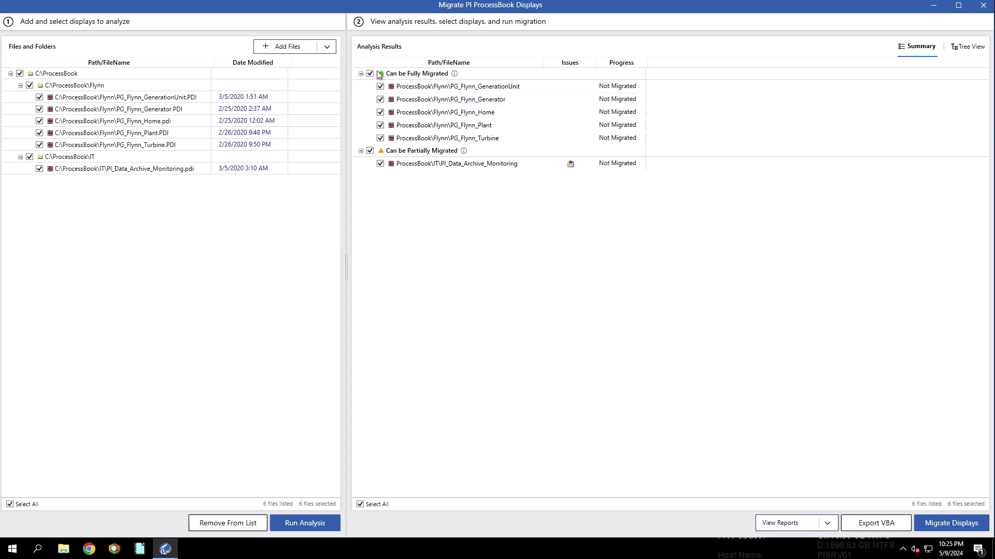
pyautogui.click(956, 523)
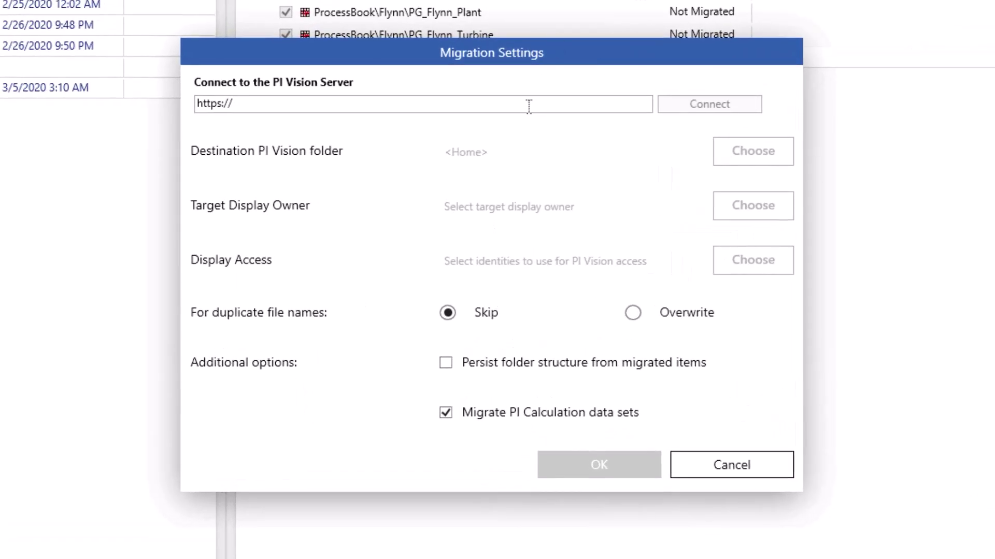
pyautogui.click(529, 106)
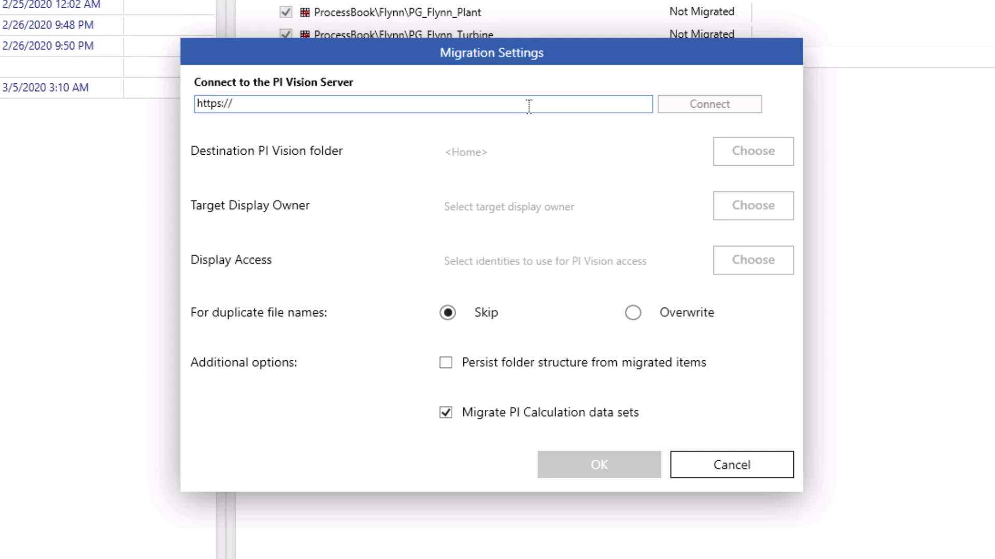
pyautogui.write('pisrv01/')
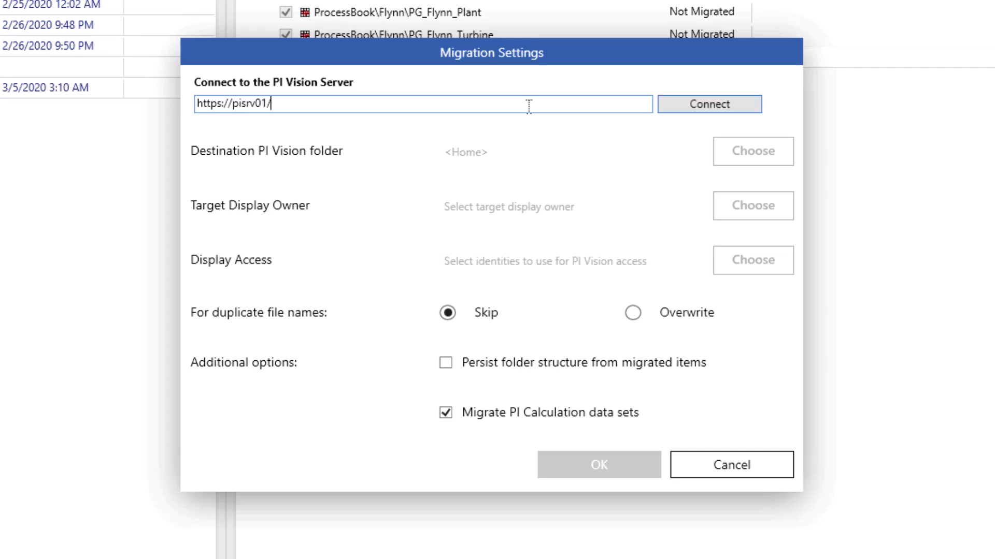
pyautogui.write('pivision')
pyautogui.click(747, 104)
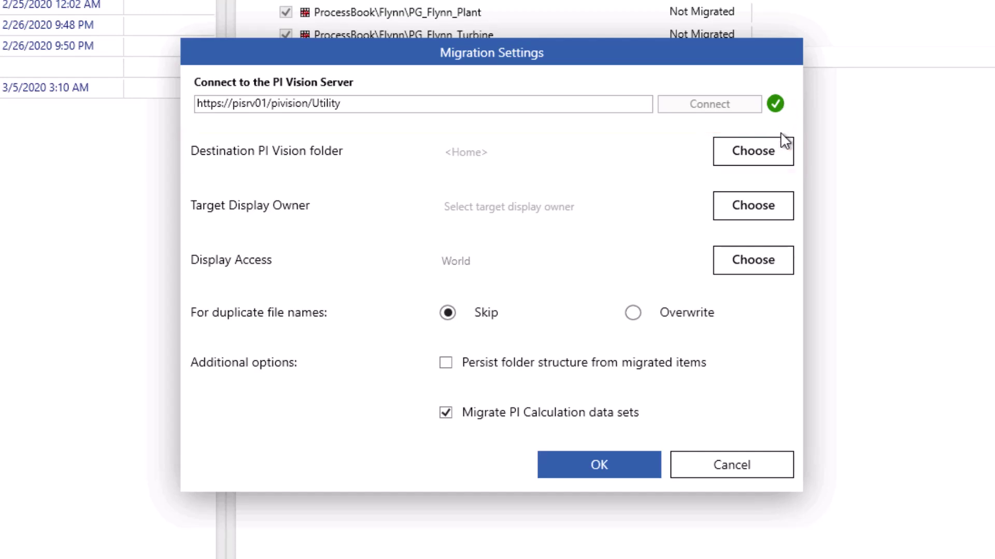
pyautogui.click(769, 205)
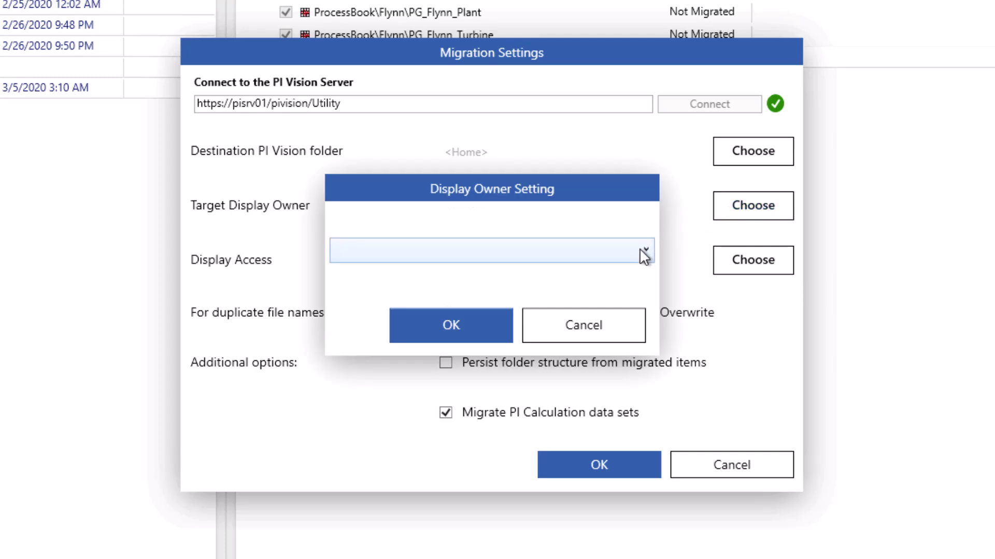
# Set the Target Display Owner to the signed-in user account
pyautogui.click(641, 250)
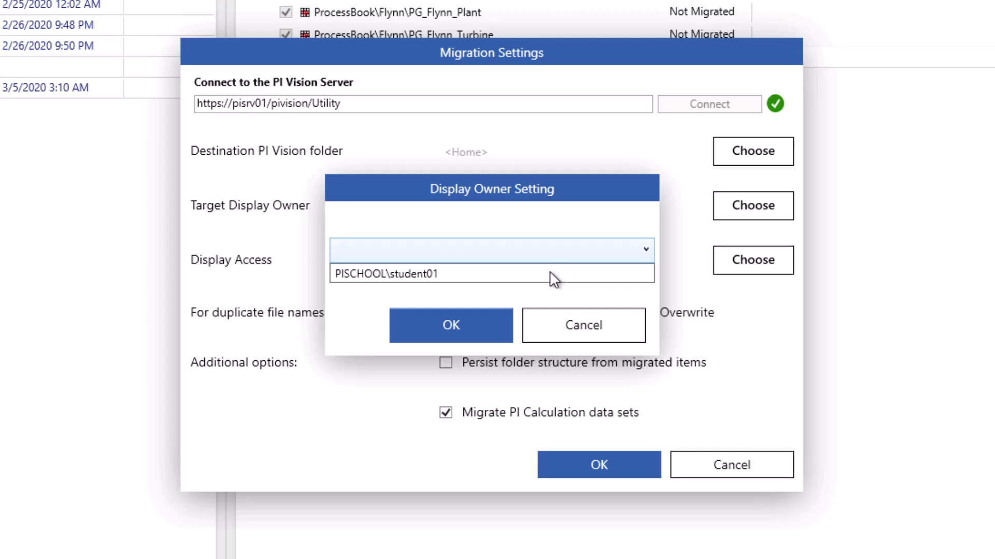
pyautogui.click(551, 278)
pyautogui.click(493, 311)
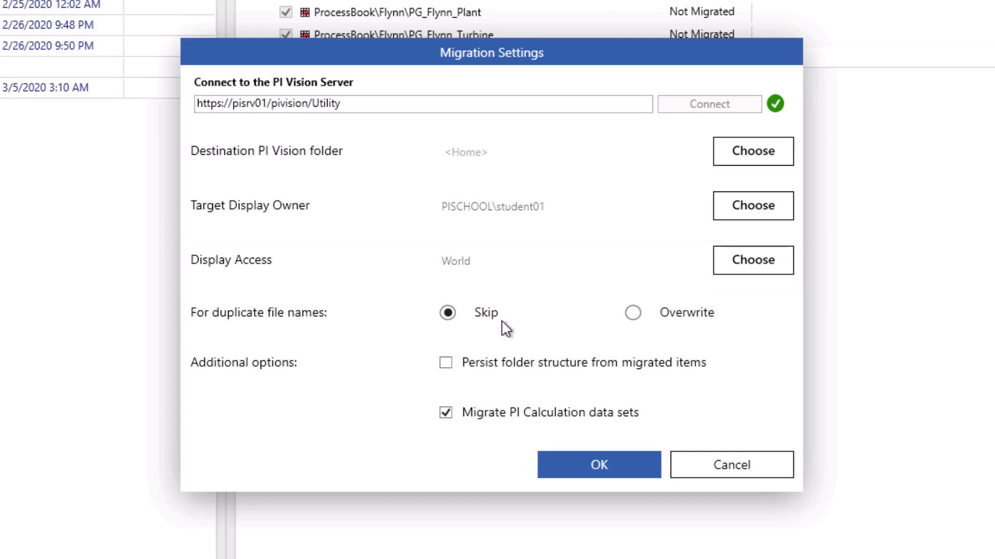
# Enable Persist folder structure from migrated items and migrate all six displays
pyautogui.click(447, 363)
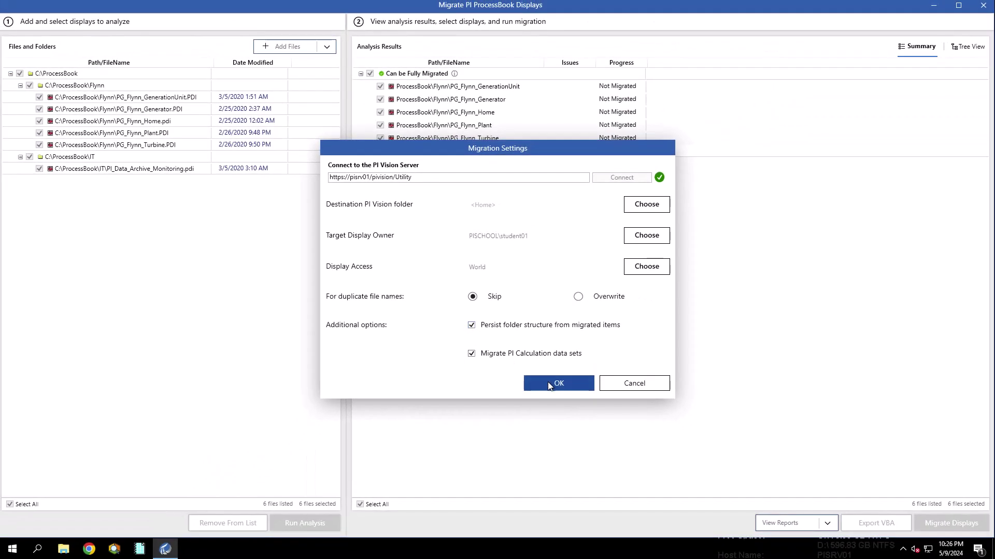
pyautogui.click(548, 381)
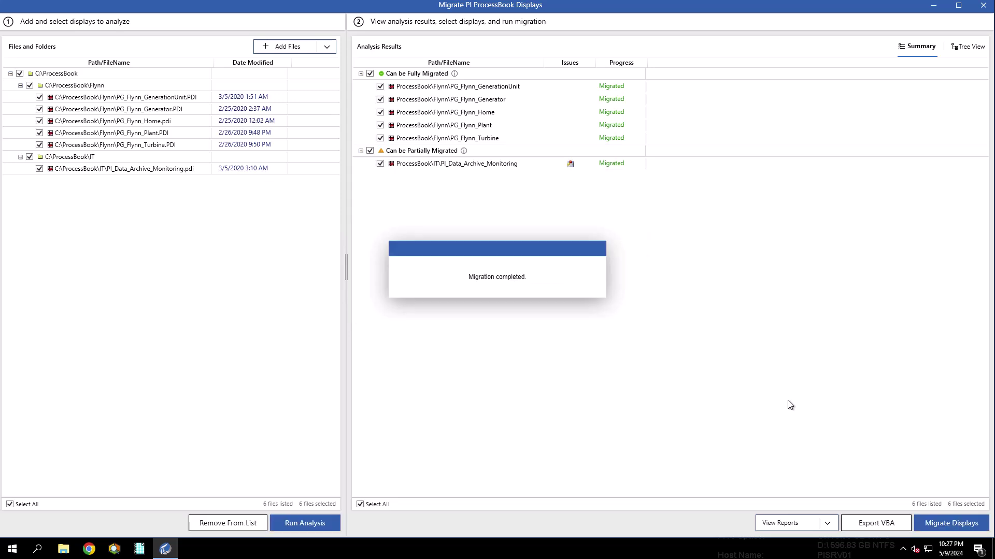
# Open the Migration Report from View Reports to see each display's PI Vision link and Migrated status
pyautogui.click(828, 525)
pyautogui.click(806, 496)
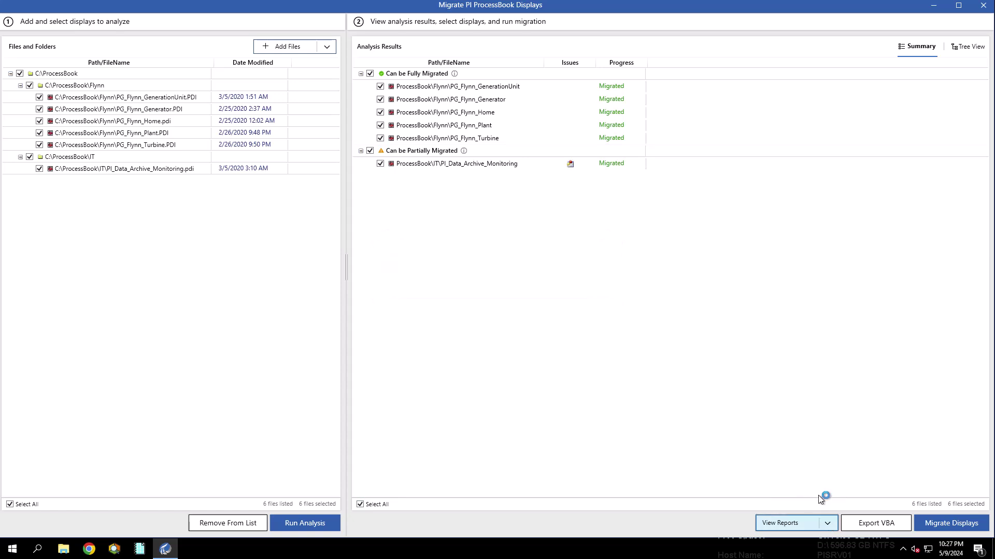